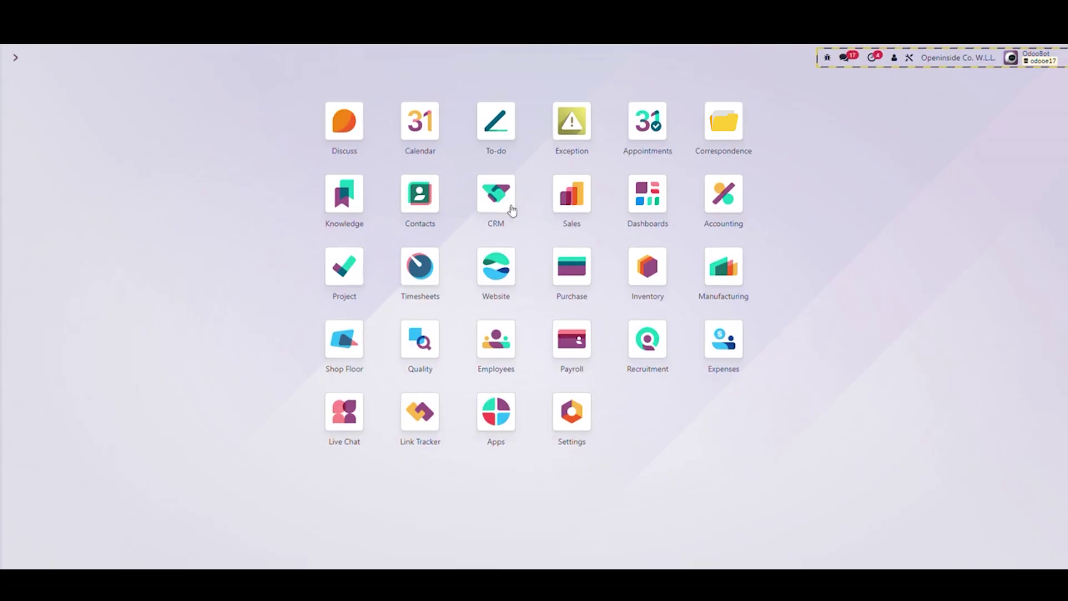
Flag the American University contact as a correspondence entity of type University and save it
{"action": "left_click", "coordinate": [435, 194]}
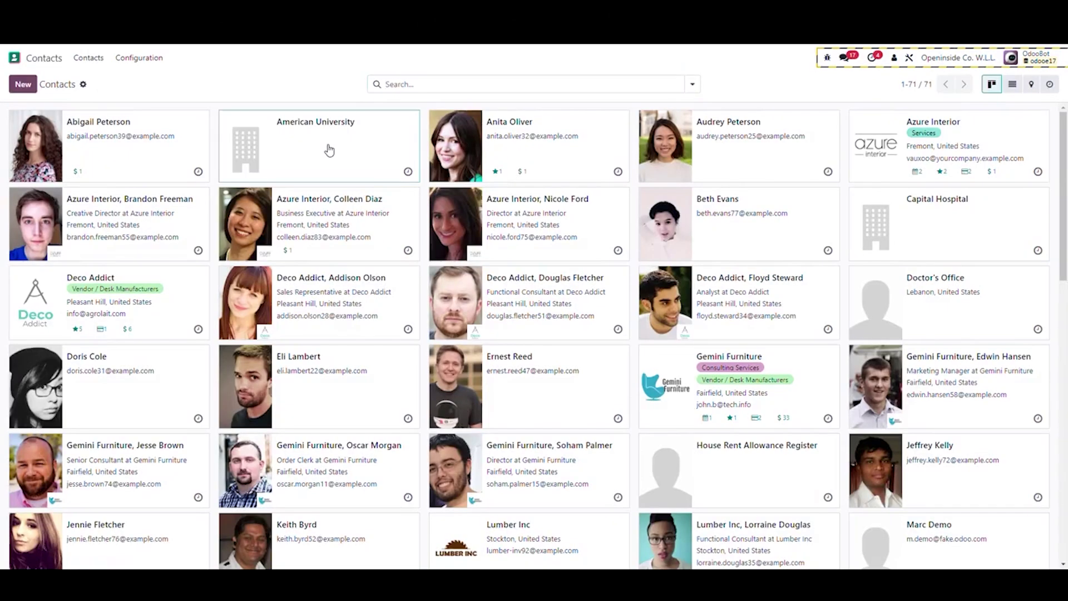
{"action": "left_click", "coordinate": [329, 150]}
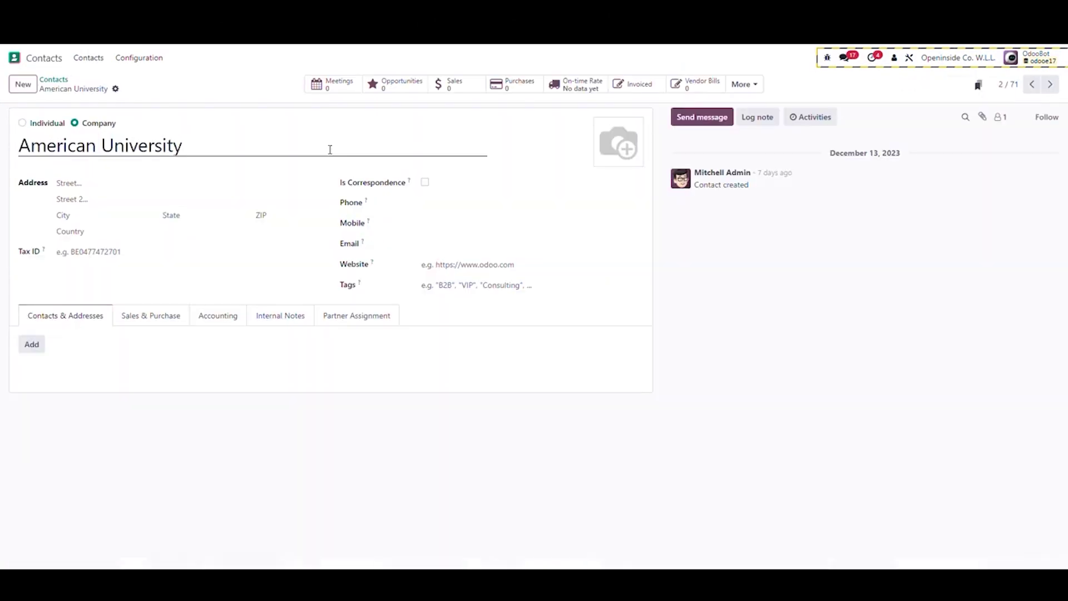
{"action": "left_click", "coordinate": [428, 184]}
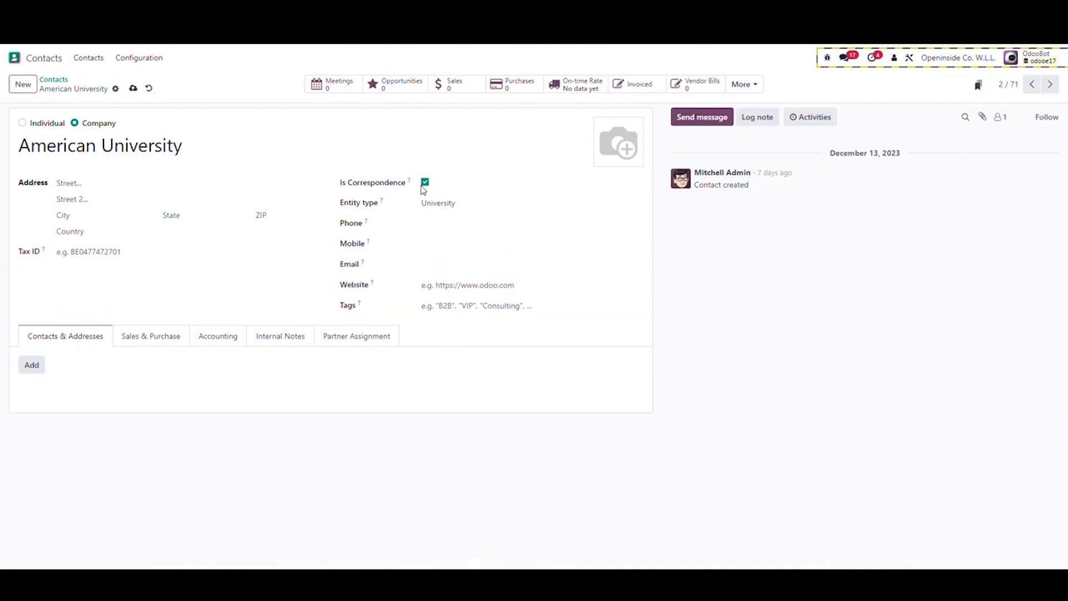
{"action": "left_click", "coordinate": [437, 204]}
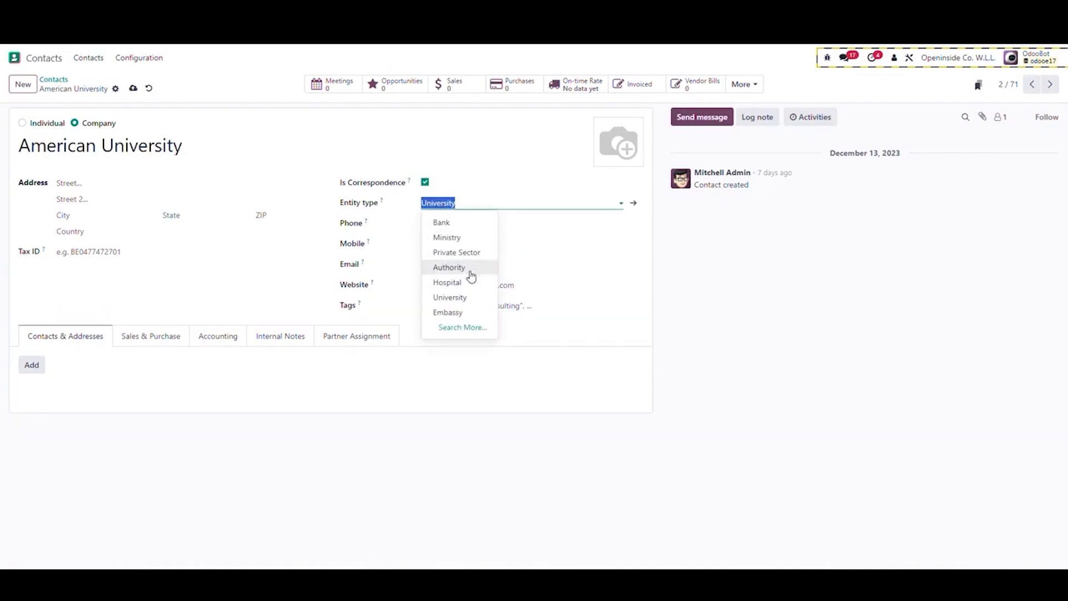
{"action": "left_click", "coordinate": [471, 298]}
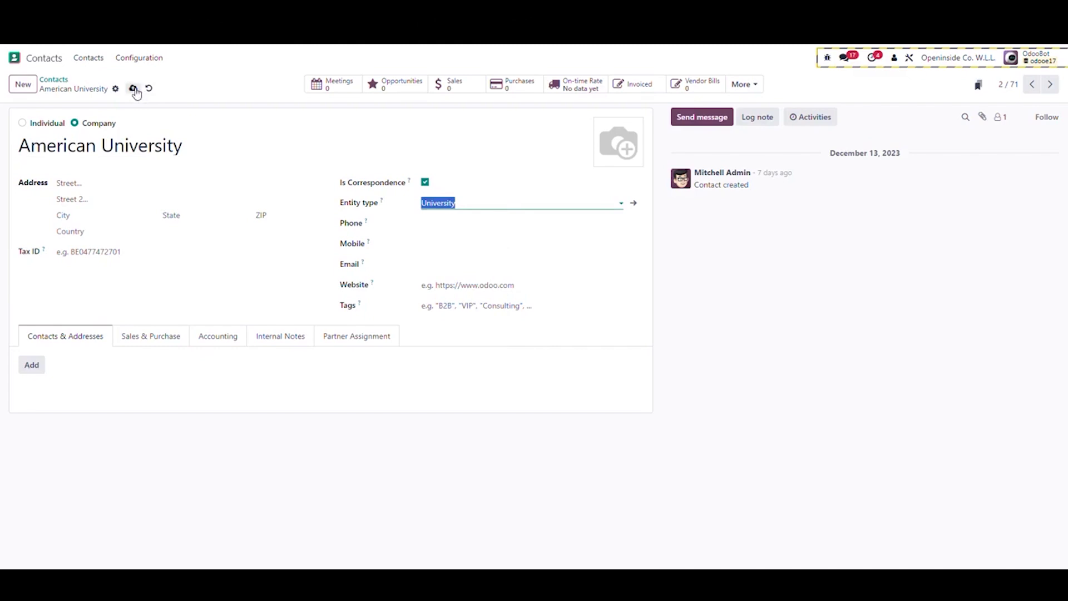
{"action": "left_click", "coordinate": [133, 88]}
{"action": "left_click", "coordinate": [22, 59]}
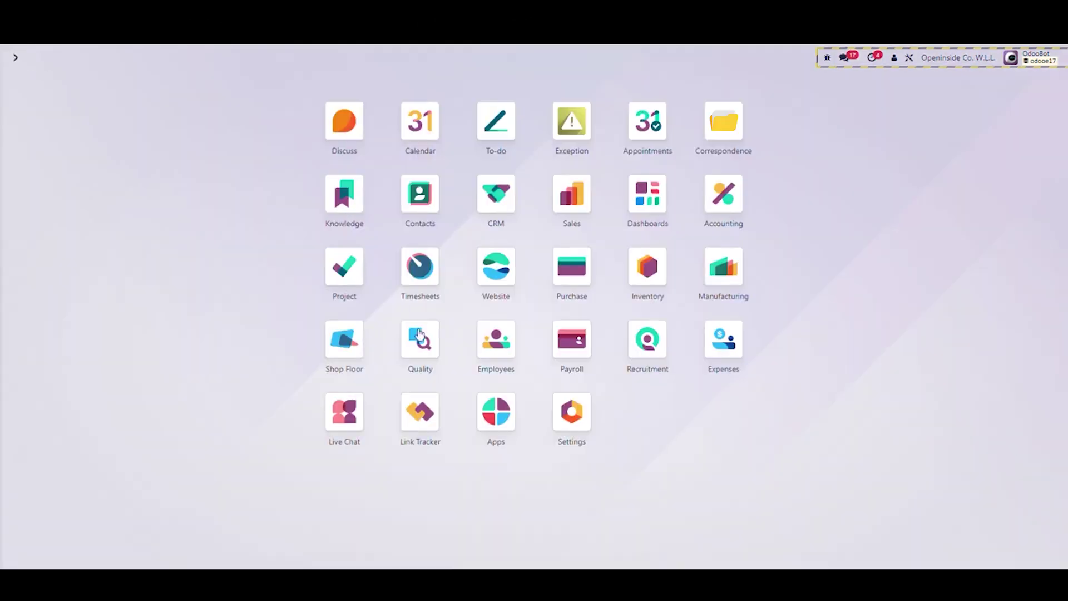
{"action": "left_click", "coordinate": [571, 411]}
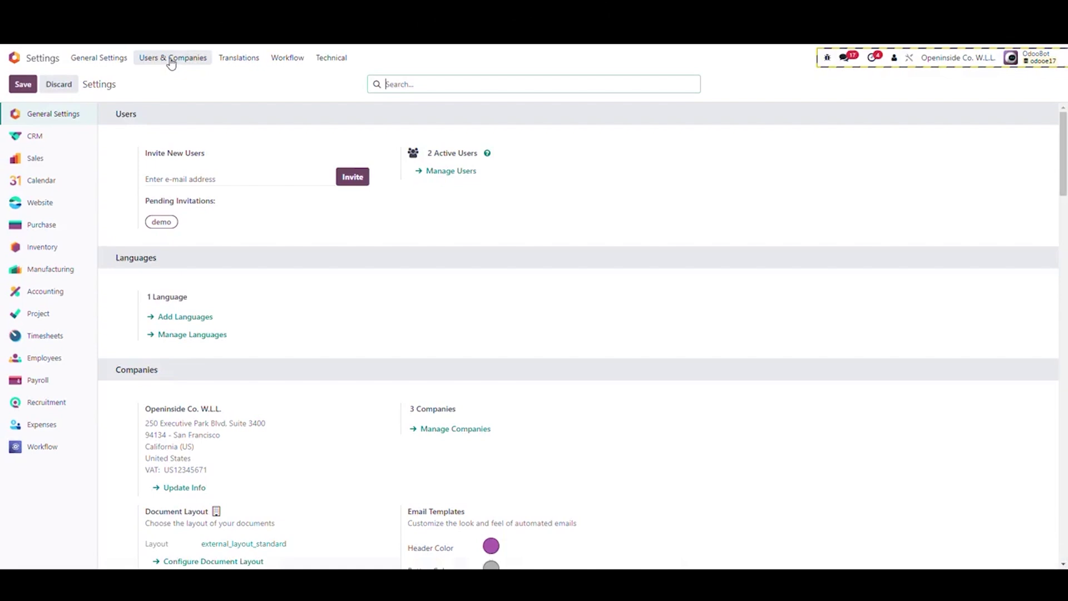
{"action": "left_click", "coordinate": [171, 60]}
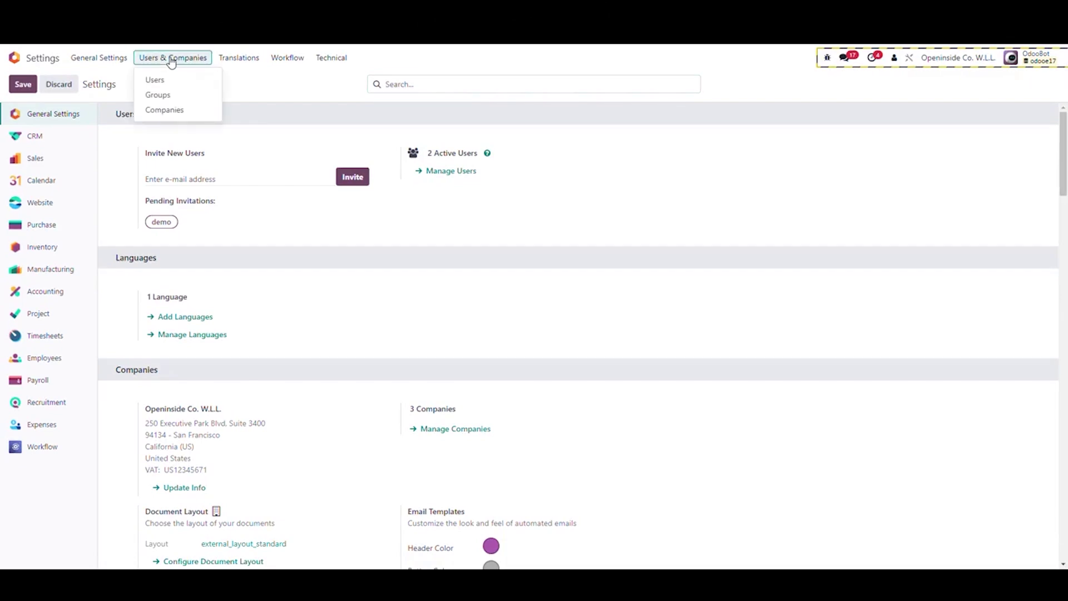
{"action": "left_click", "coordinate": [156, 95]}
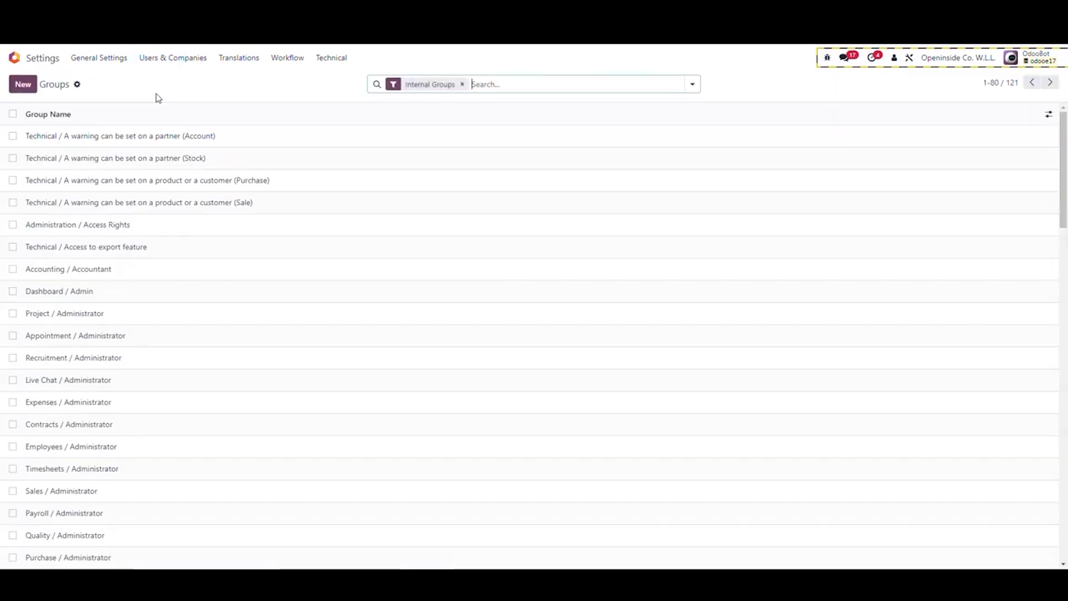
{"action": "type", "text": "correspon"}
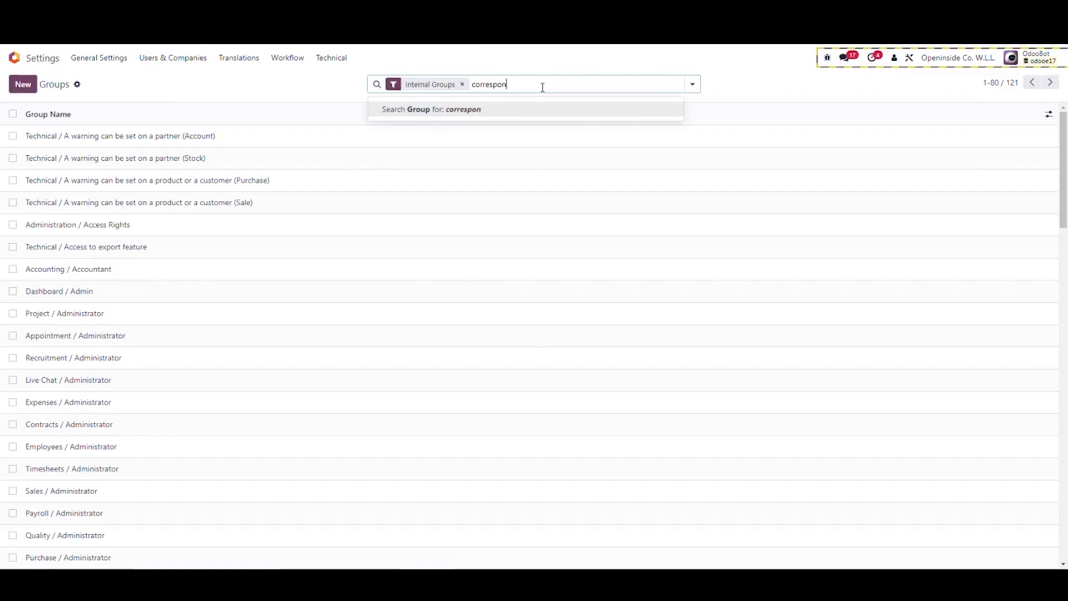
{"action": "type", "text": "dence"}
{"action": "key", "text": "Return"}
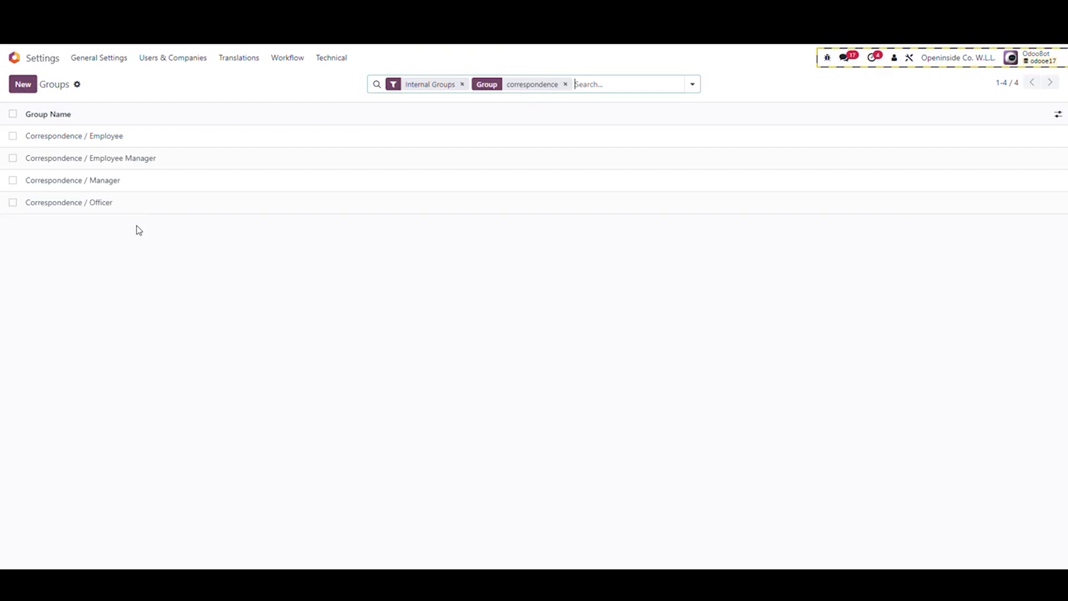
{"action": "left_click", "coordinate": [162, 60]}
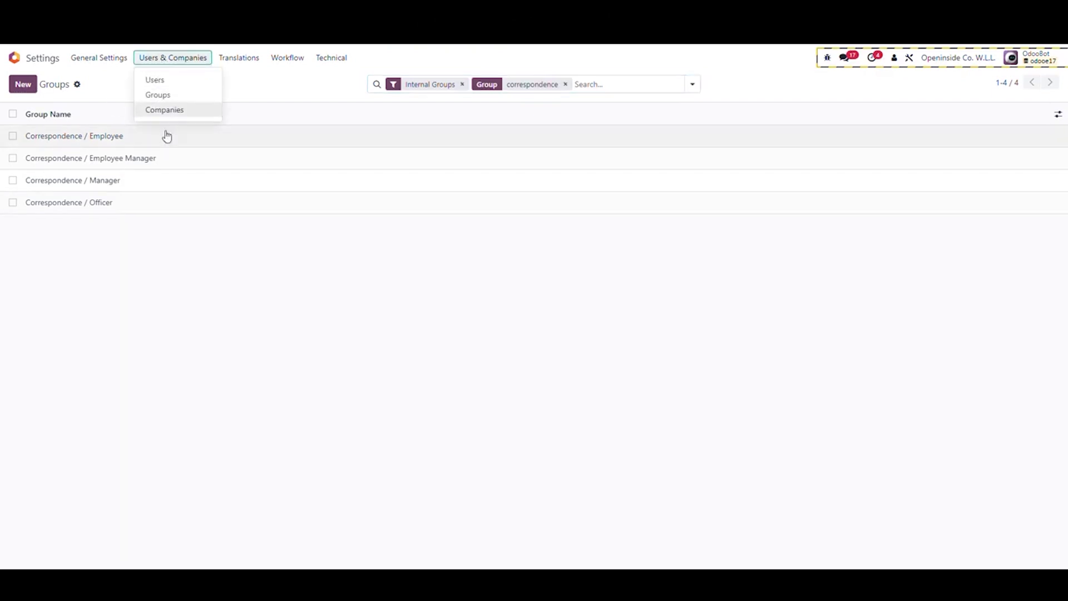
{"action": "left_click", "coordinate": [172, 110]}
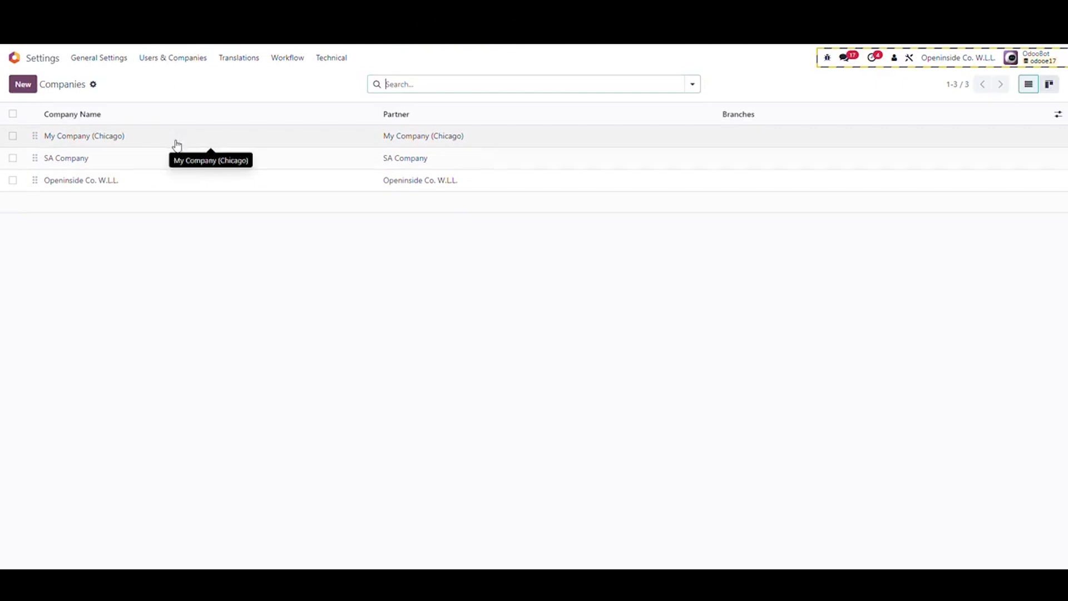
{"action": "left_click", "coordinate": [178, 176]}
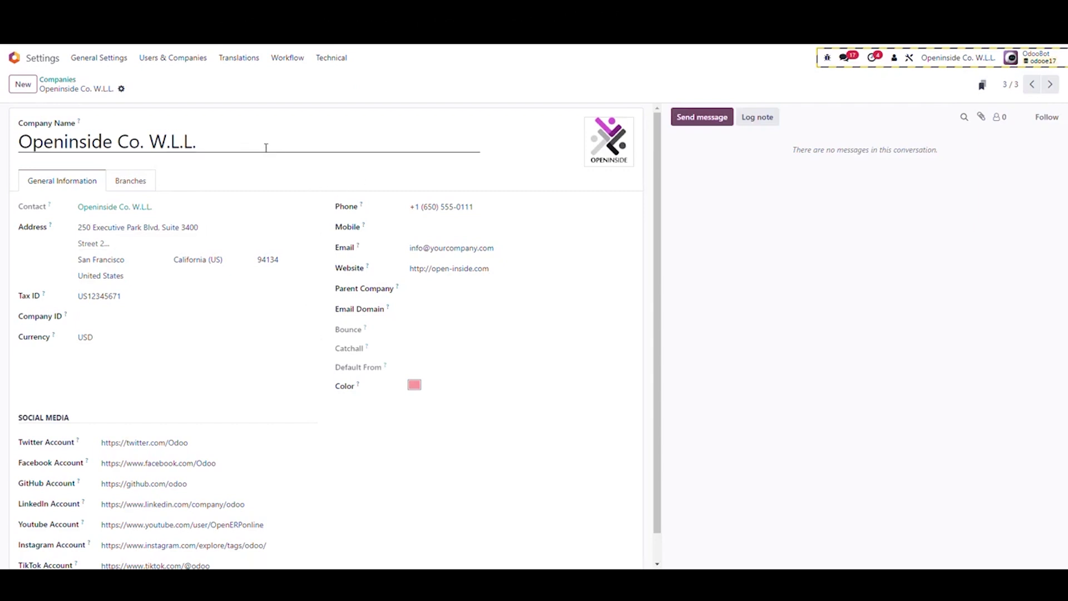
Open the Correspondence app and view its Tags configuration list
{"action": "left_click", "coordinate": [45, 59]}
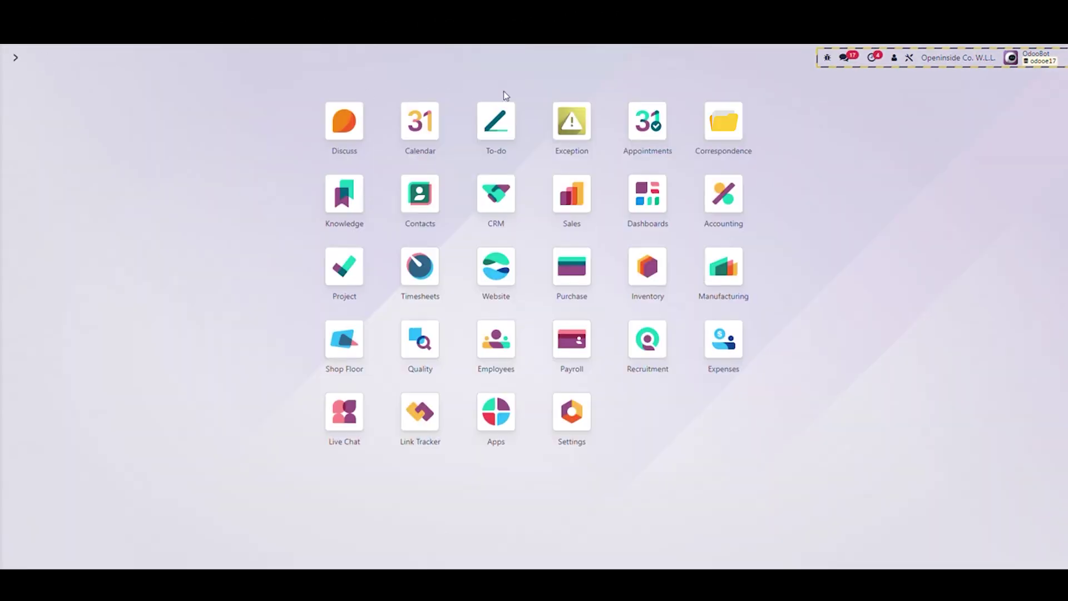
{"action": "left_click", "coordinate": [723, 111]}
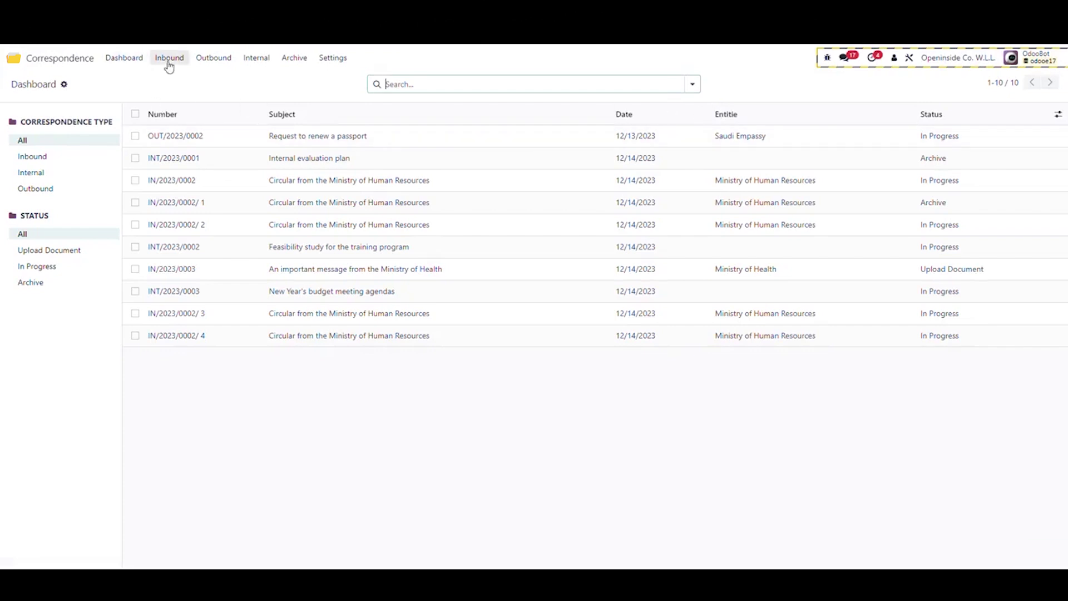
{"action": "left_click", "coordinate": [339, 60]}
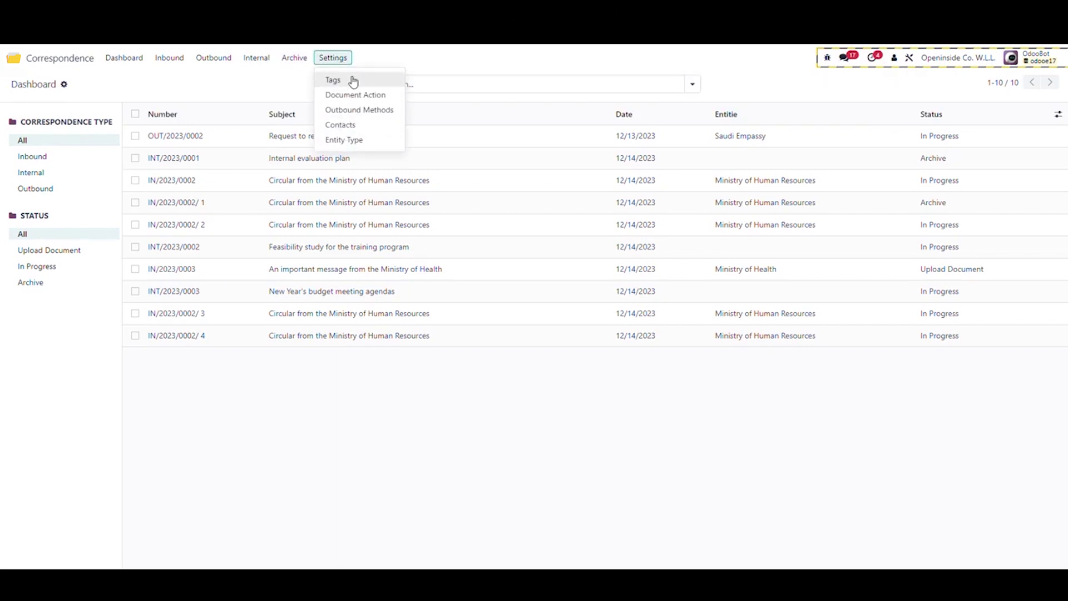
{"action": "left_click", "coordinate": [353, 81]}
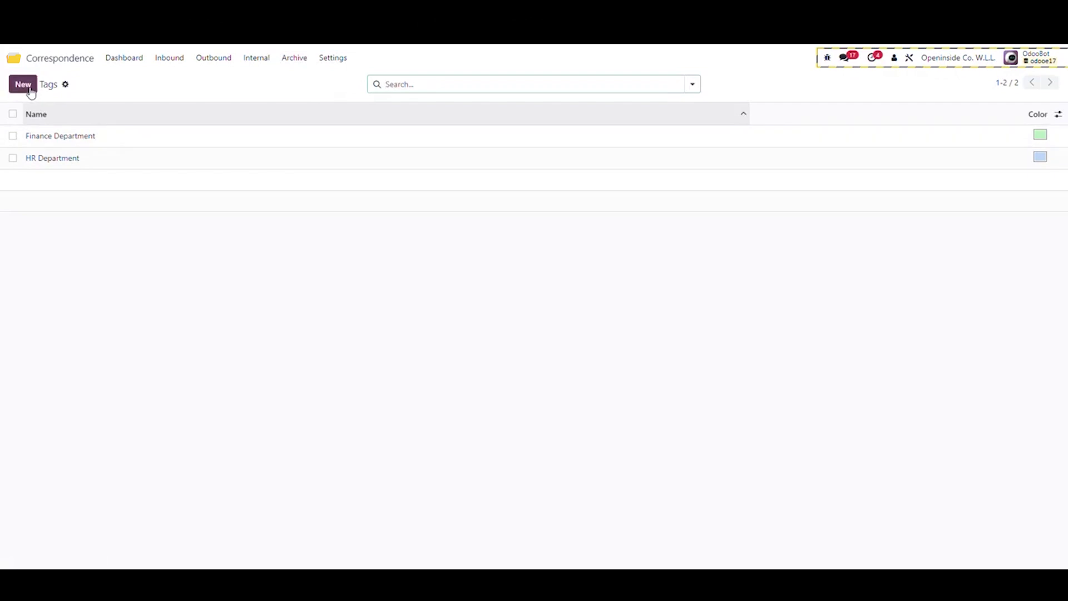
Review the Document Action, Outbound Methods and Entity Type configuration lists
{"action": "left_click", "coordinate": [332, 60]}
{"action": "left_click", "coordinate": [334, 95]}
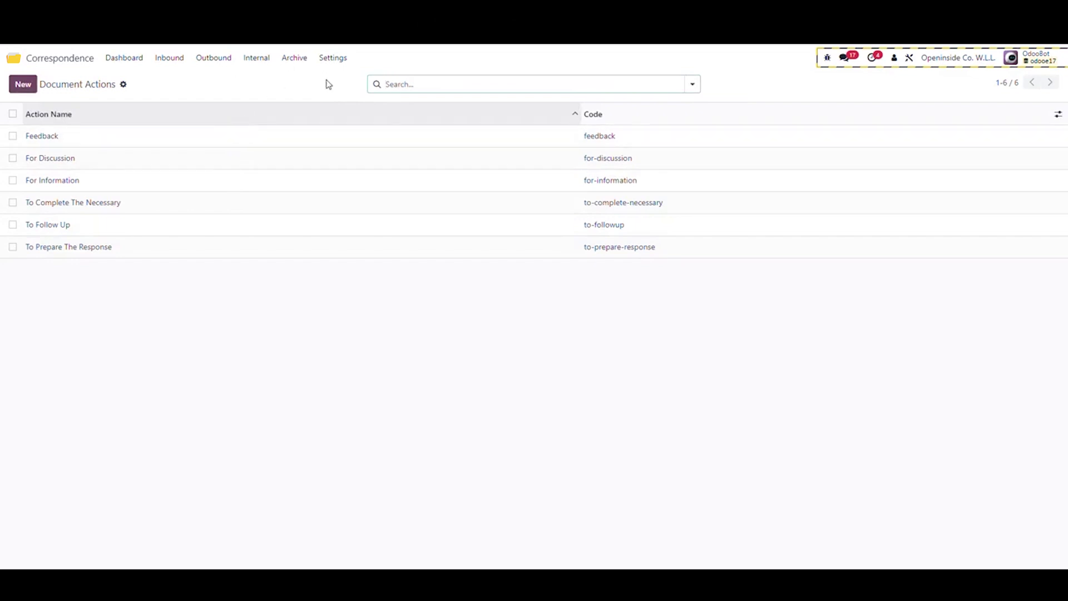
{"action": "left_click", "coordinate": [334, 60]}
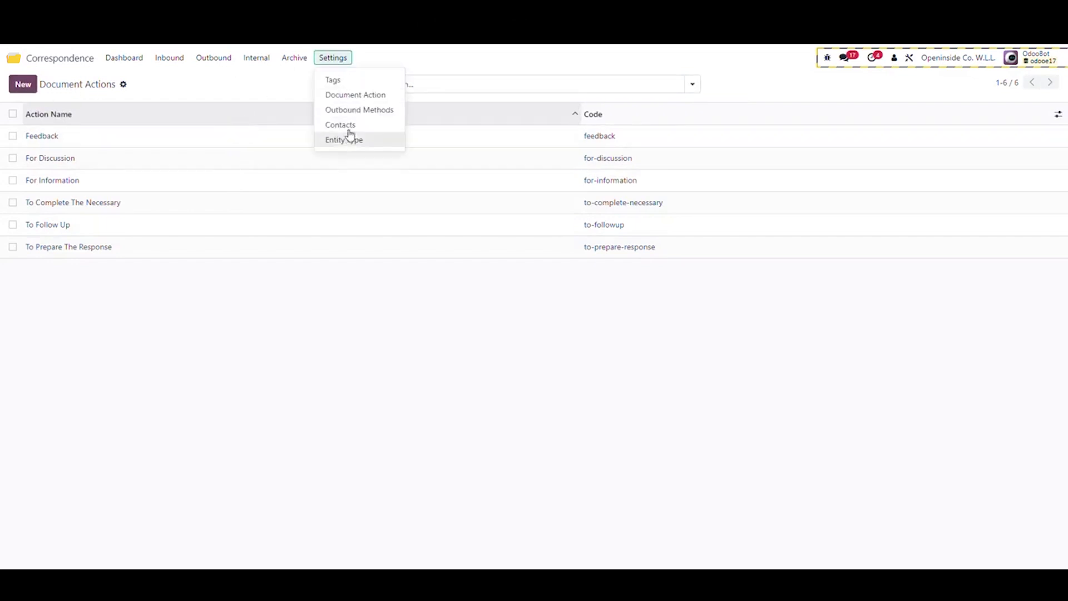
{"action": "left_click", "coordinate": [356, 110]}
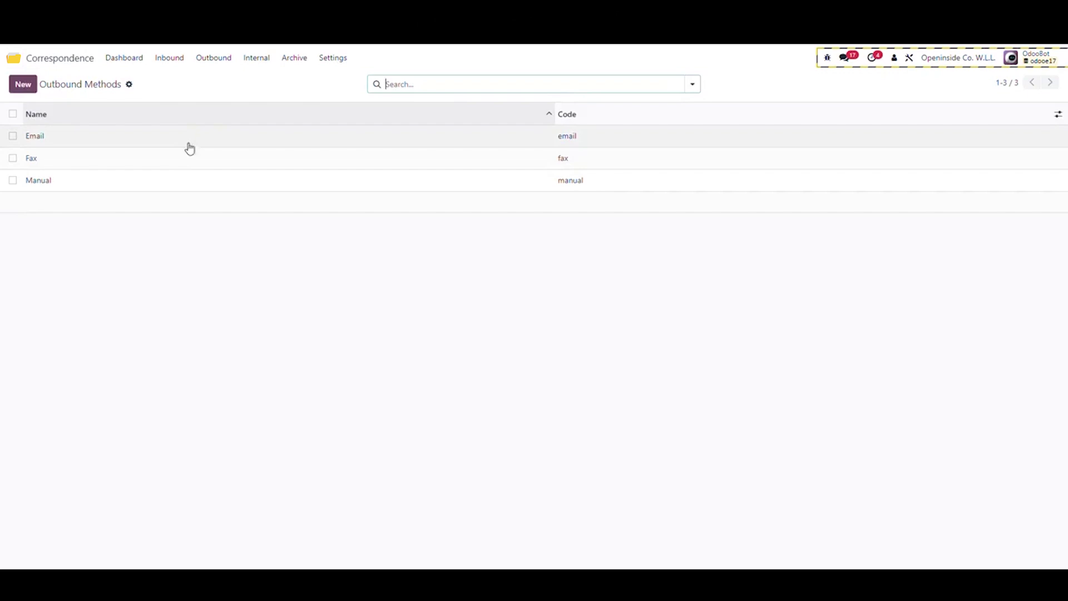
{"action": "left_click", "coordinate": [340, 64]}
{"action": "left_click", "coordinate": [339, 139]}
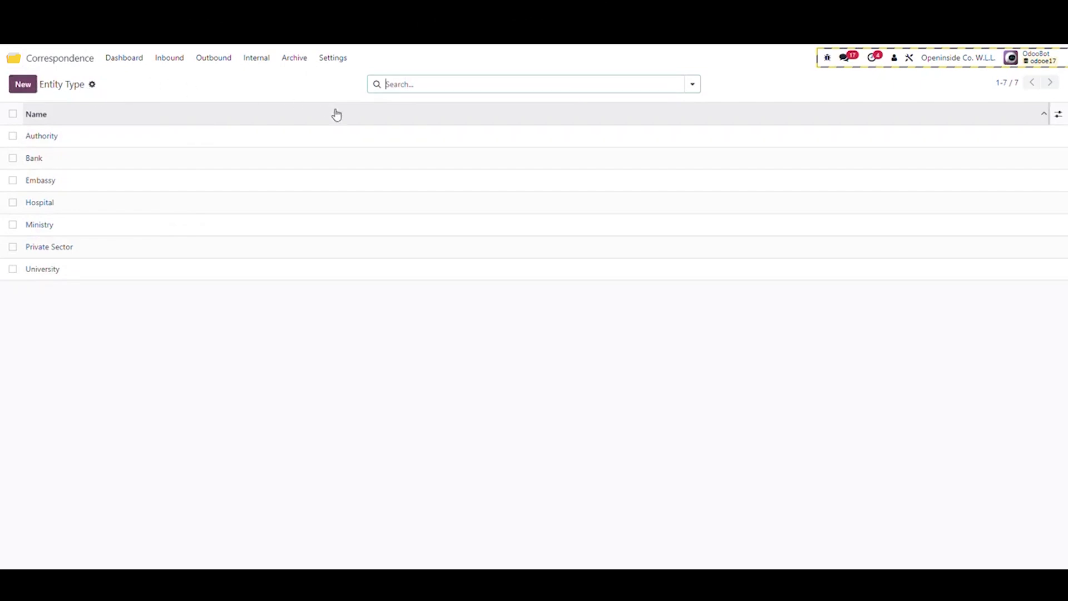
Start a new outbound document to American University, marked Electronic, Non-Urgent and Available
{"action": "left_click", "coordinate": [217, 59]}
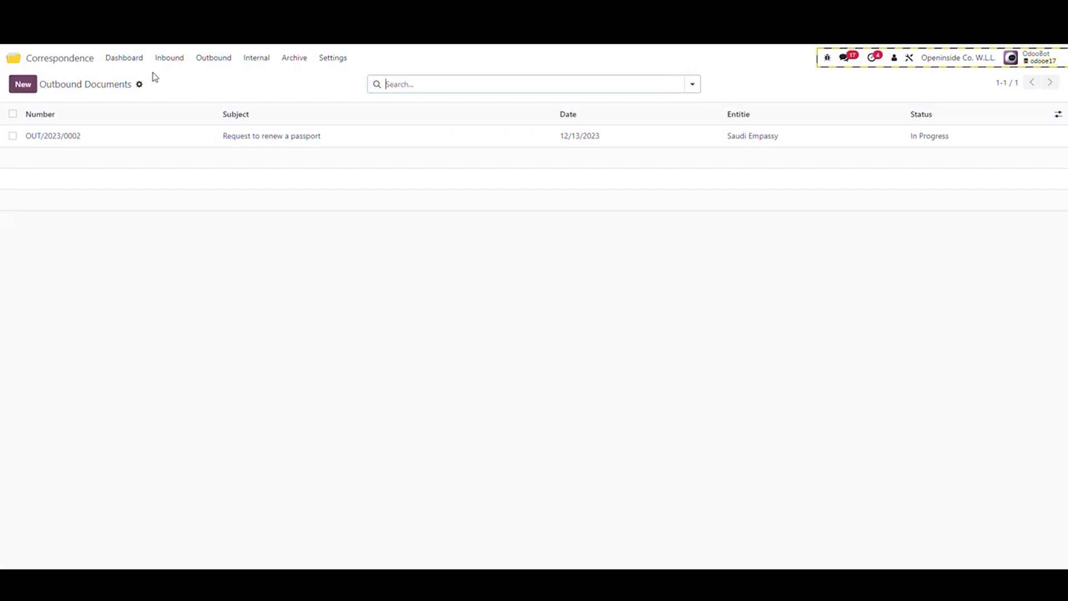
{"action": "left_click", "coordinate": [20, 88]}
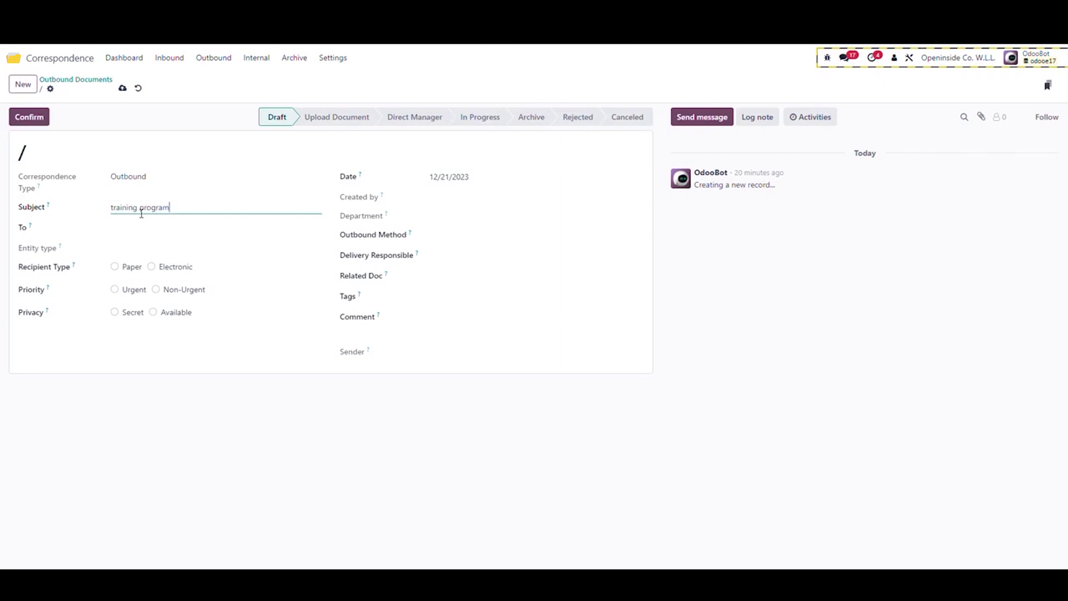
{"action": "left_click", "coordinate": [141, 229]}
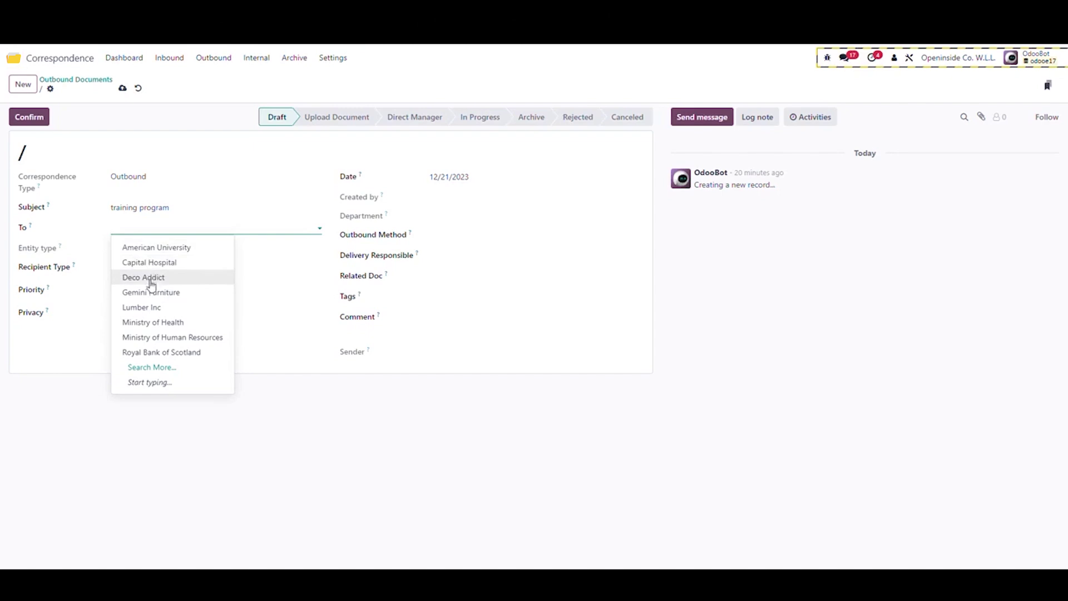
{"action": "left_click", "coordinate": [159, 247]}
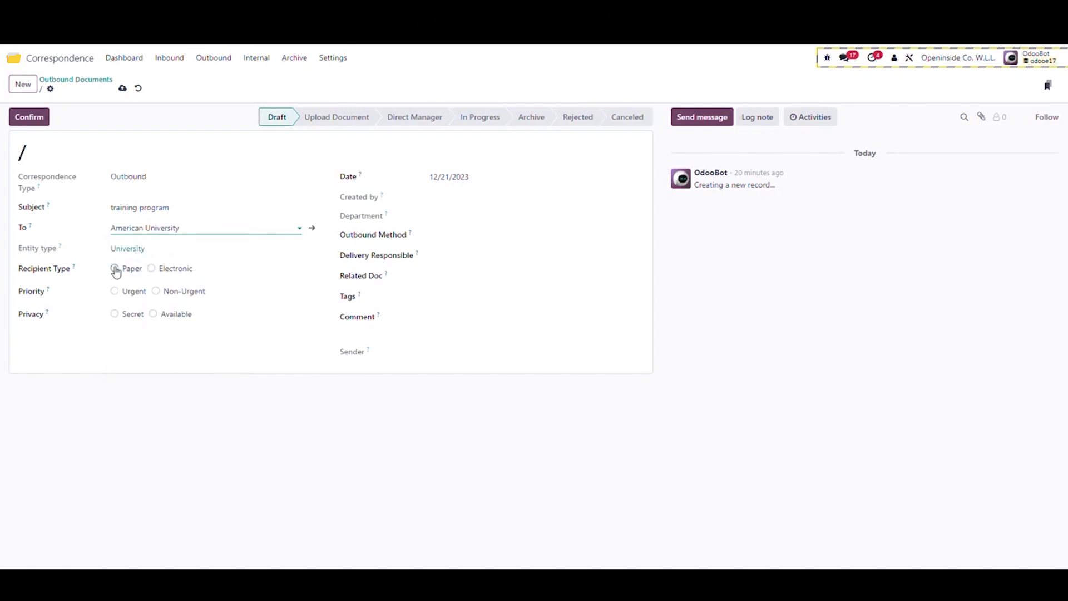
{"action": "left_click", "coordinate": [153, 275]}
{"action": "left_click", "coordinate": [151, 268]}
{"action": "left_click", "coordinate": [156, 291]}
{"action": "left_click", "coordinate": [153, 314]}
Date it 12/22/2023, send by Email, assign a delivery responsible, and confirm
{"action": "left_click", "coordinate": [479, 180]}
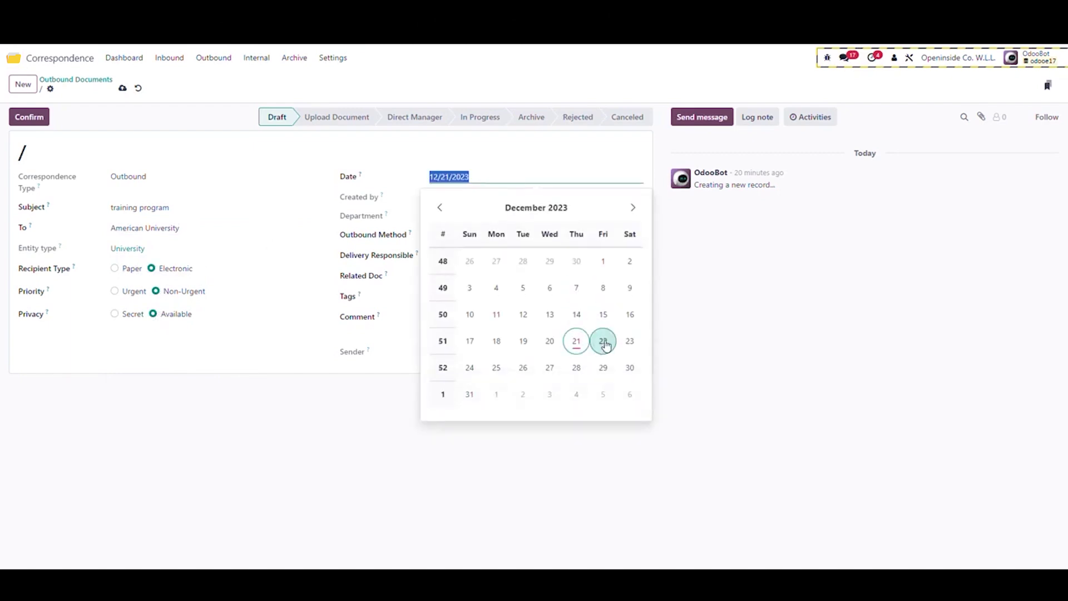
{"action": "left_click", "coordinate": [603, 341]}
{"action": "left_click", "coordinate": [461, 240]}
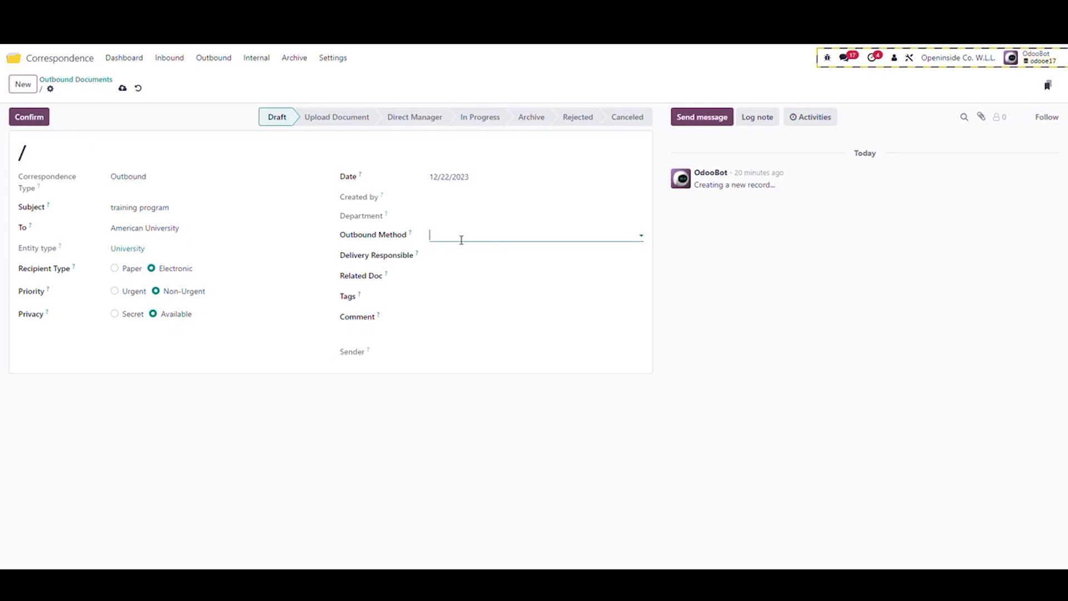
{"action": "left_click", "coordinate": [469, 253]}
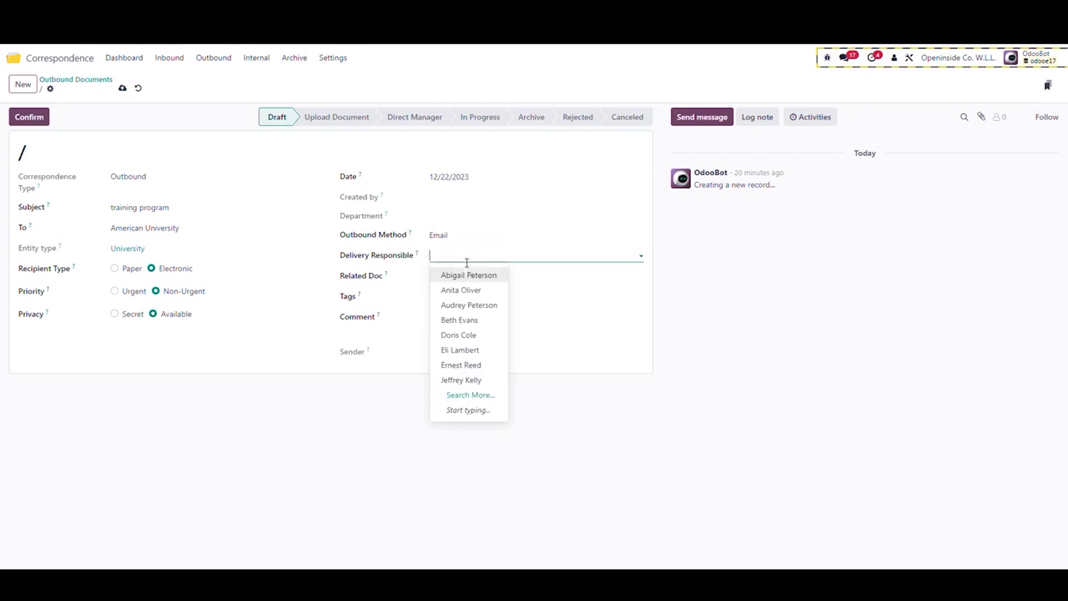
{"action": "left_click", "coordinate": [475, 292]}
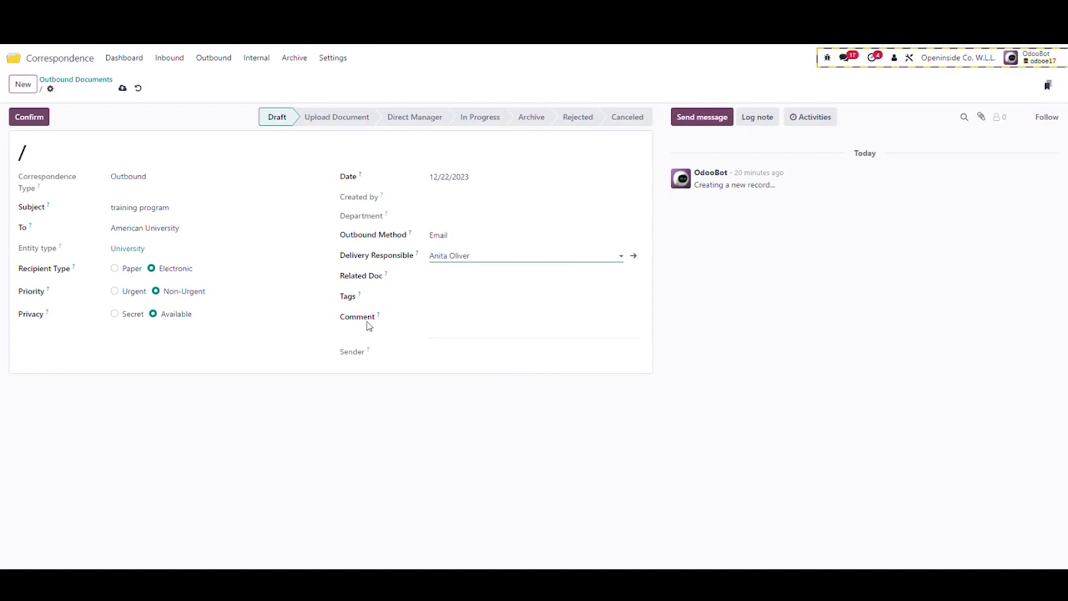
{"action": "left_click", "coordinate": [34, 117]}
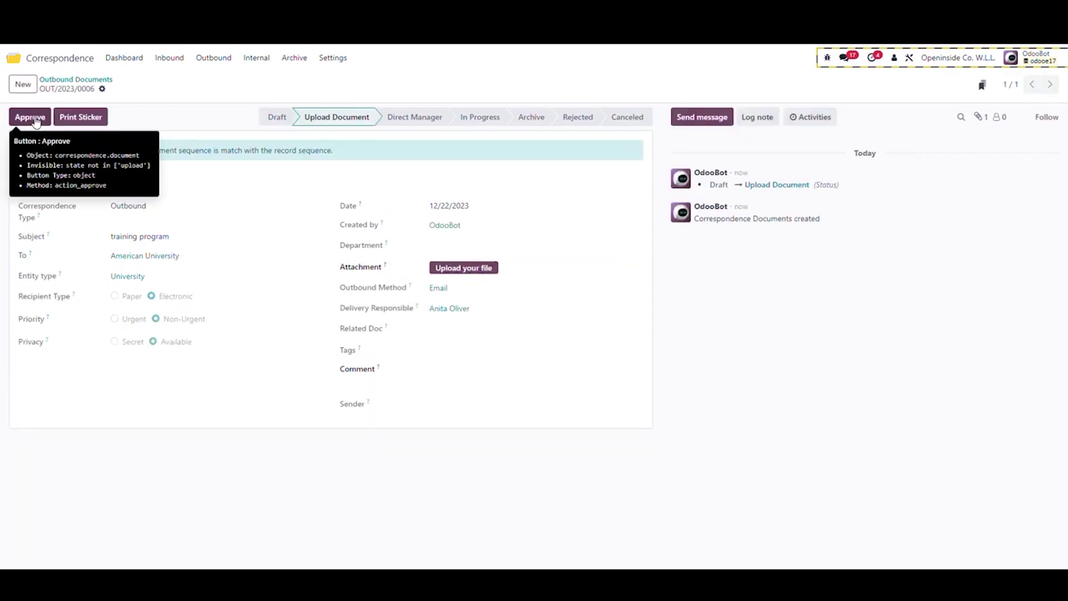
Print the sticker label for OUT/2023/0006 and inspect it in the PDF viewer
{"action": "left_click", "coordinate": [96, 120]}
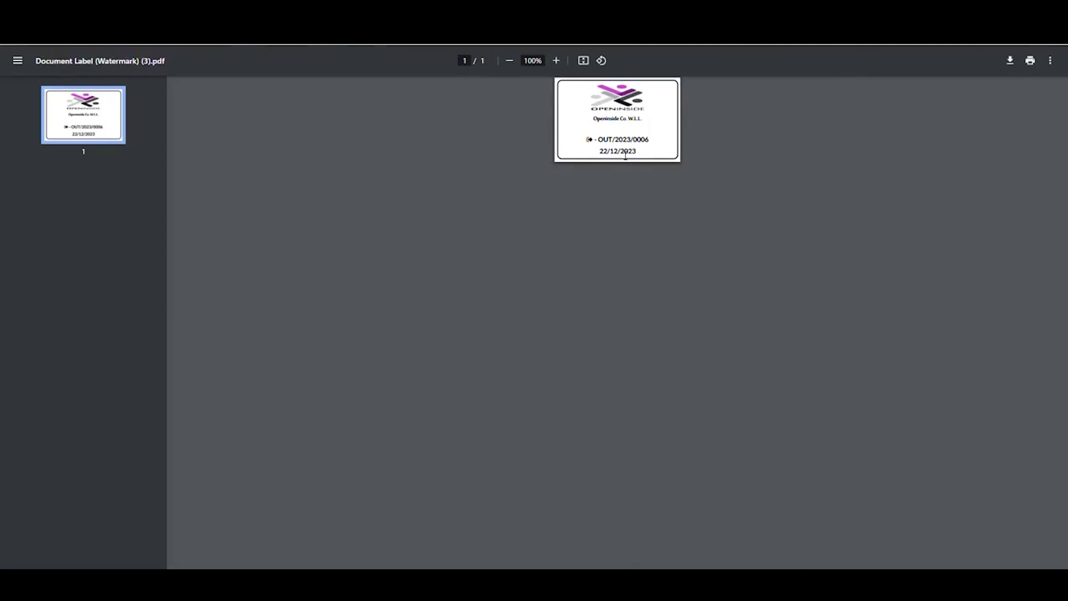
{"action": "scroll", "coordinate": [657, 115], "scroll_direction": "up", "scroll_amount": 9}
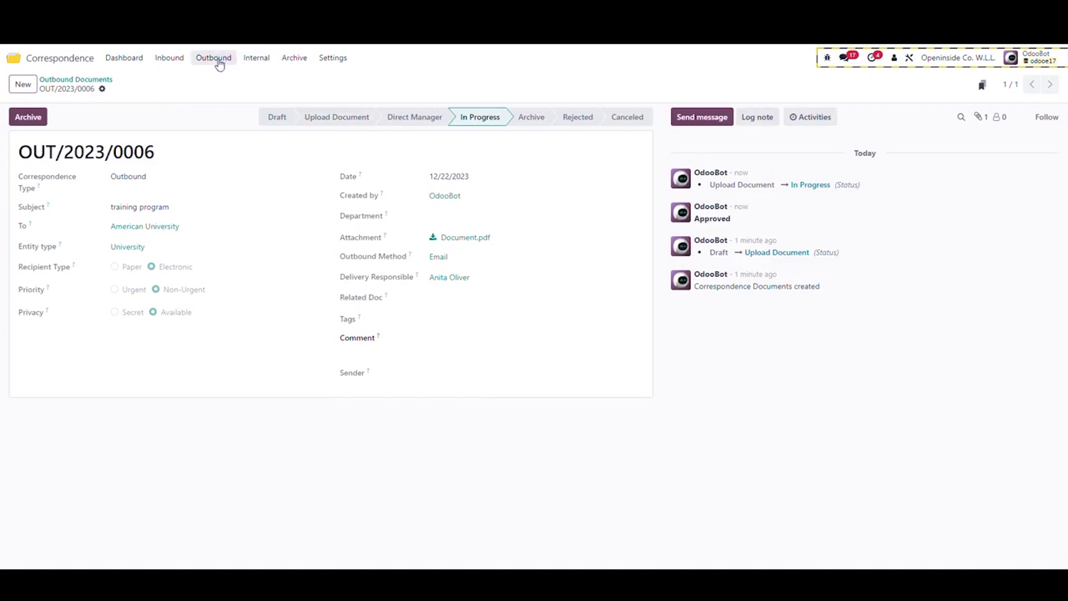
Open inbound document IN/2023/0002 and add a For Information referral line
{"action": "left_click", "coordinate": [182, 61]}
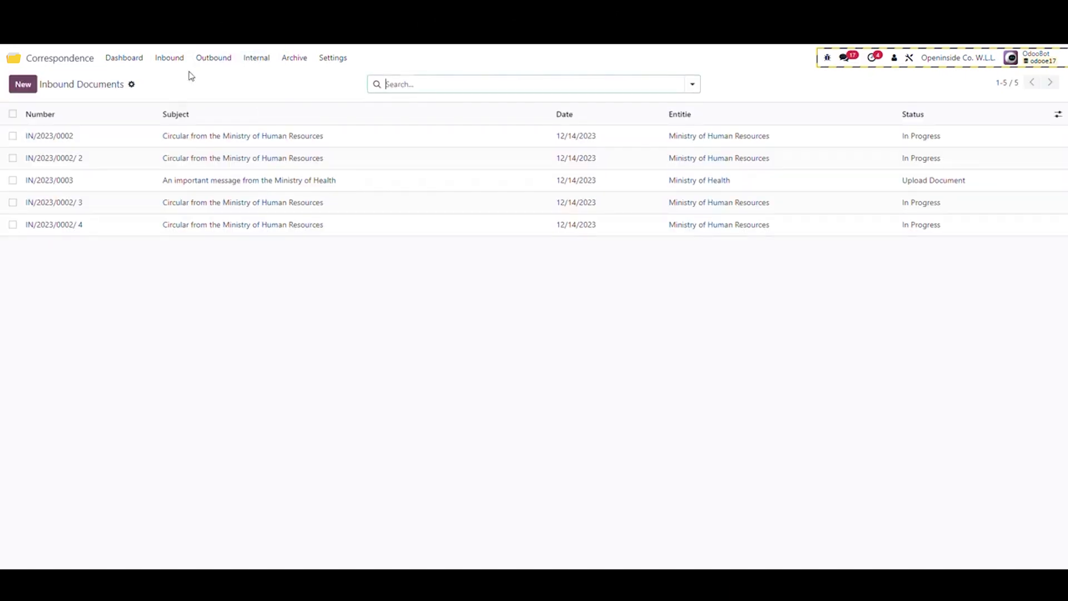
{"action": "left_click", "coordinate": [178, 141]}
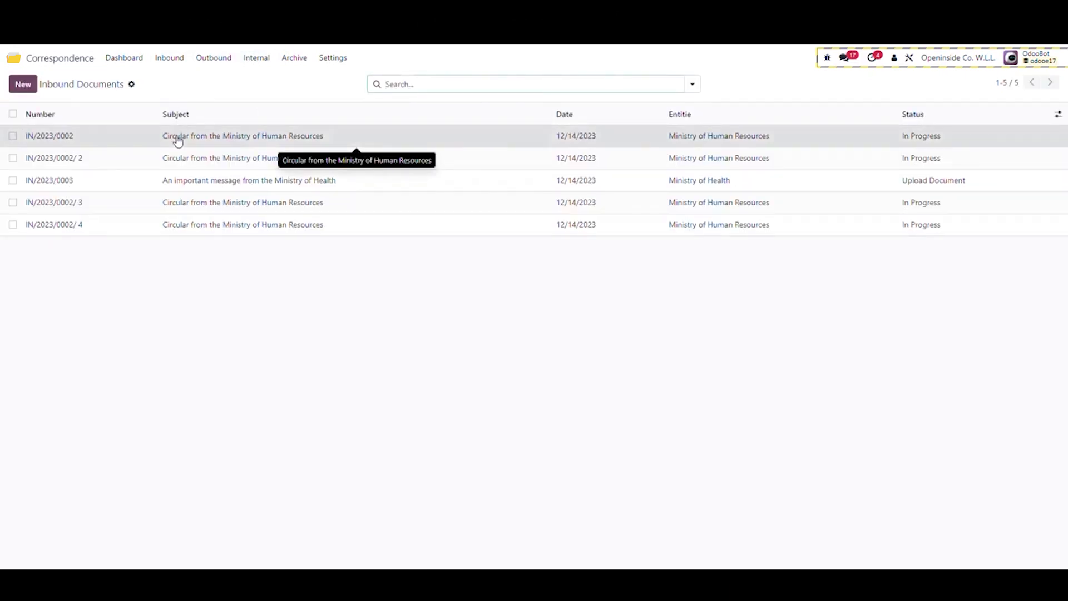
{"action": "left_click", "coordinate": [57, 120]}
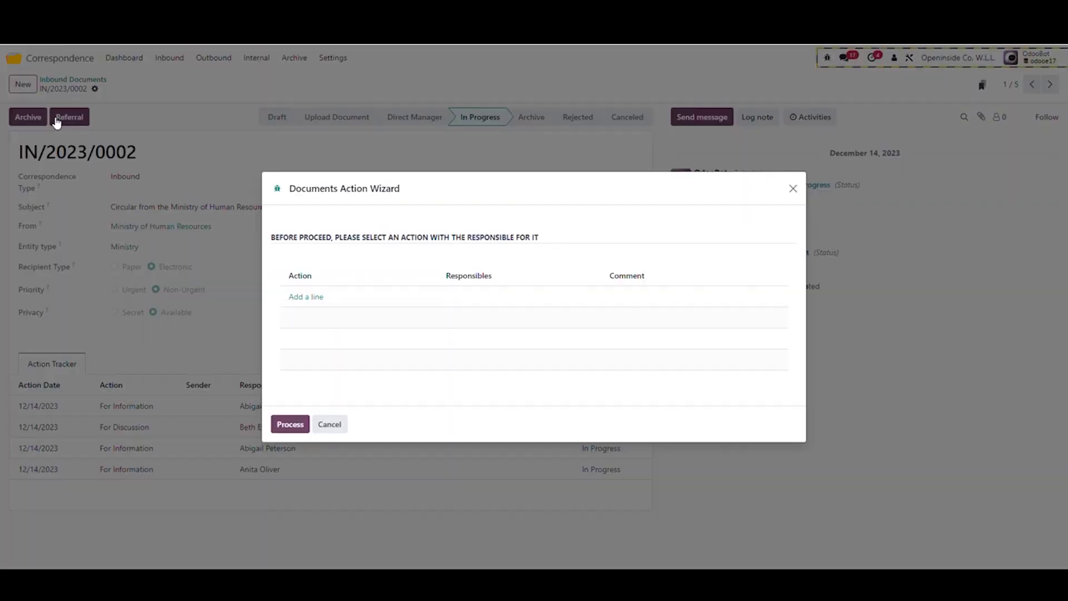
{"action": "left_click", "coordinate": [322, 298]}
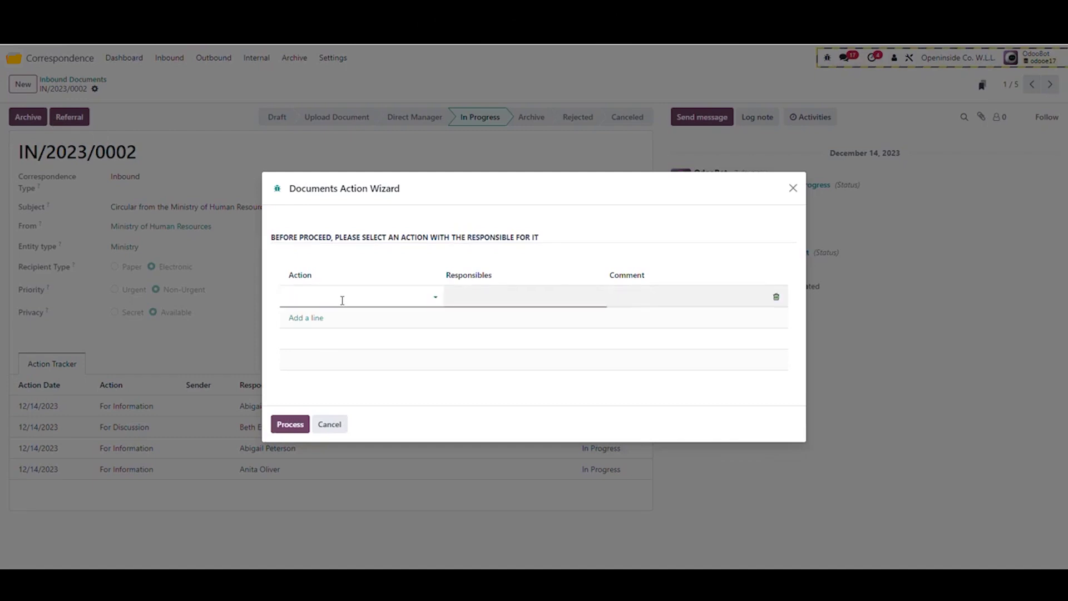
{"action": "left_click", "coordinate": [342, 300]}
{"action": "left_click", "coordinate": [338, 314]}
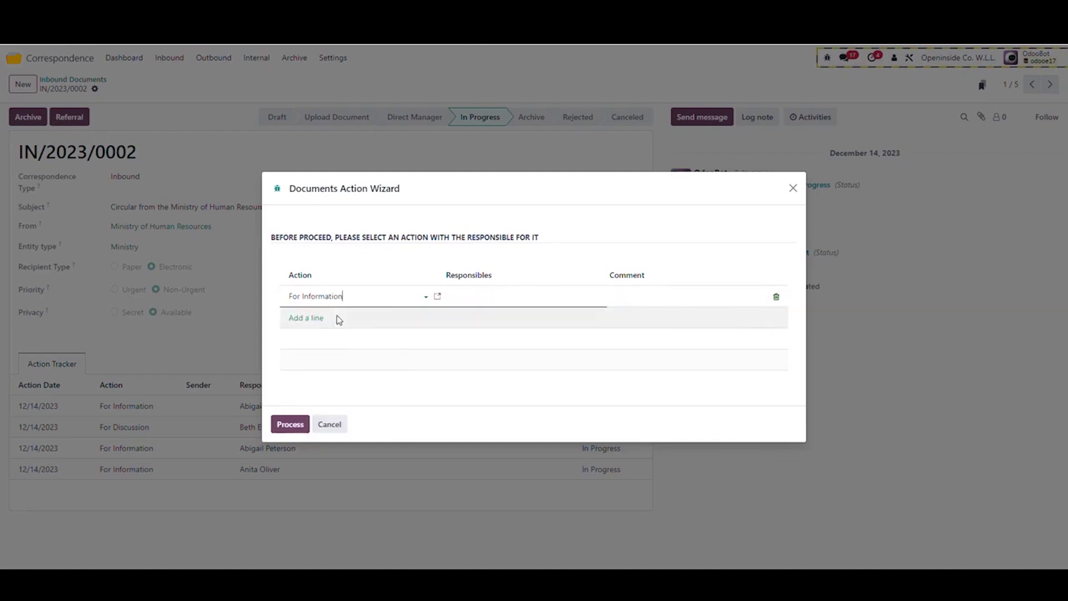
Assign two responsibles, process the referral, then go to the Internal Documents list
{"action": "left_click", "coordinate": [507, 295]}
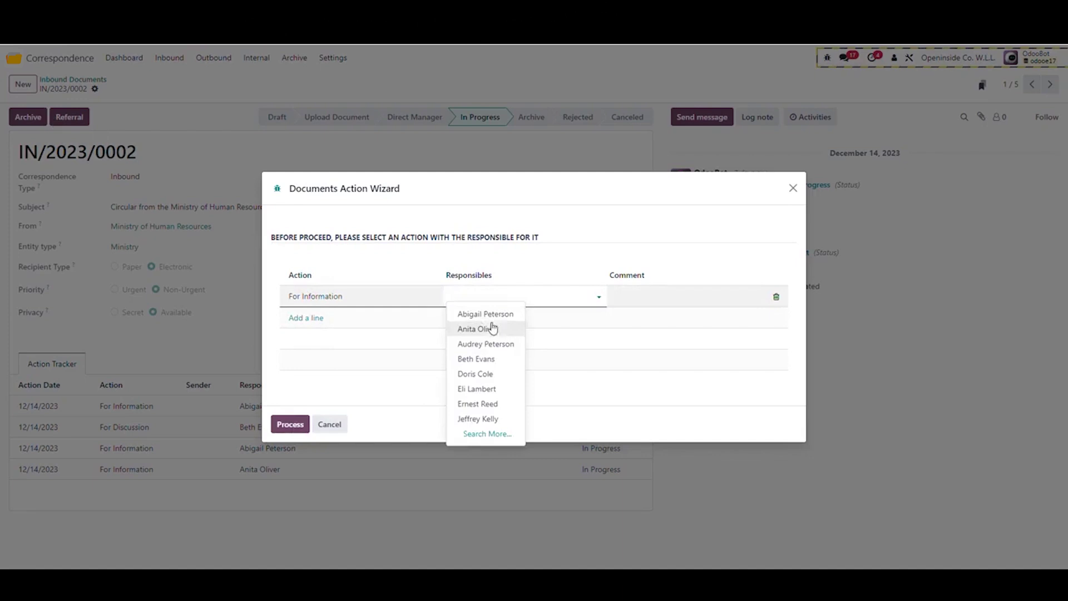
{"action": "left_click", "coordinate": [503, 312]}
{"action": "left_click", "coordinate": [519, 299]}
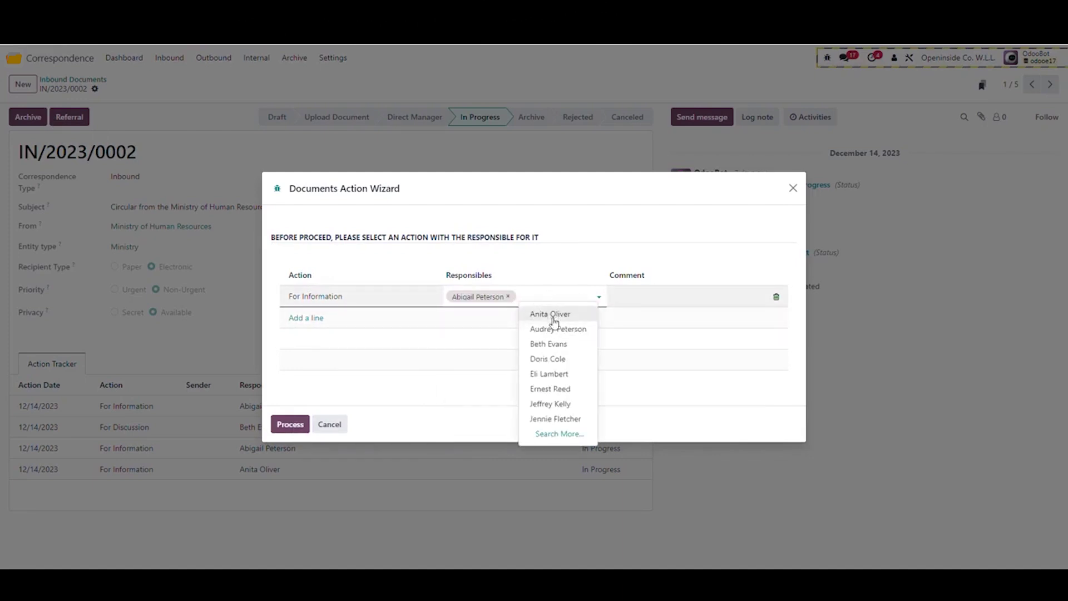
{"action": "left_click", "coordinate": [550, 330]}
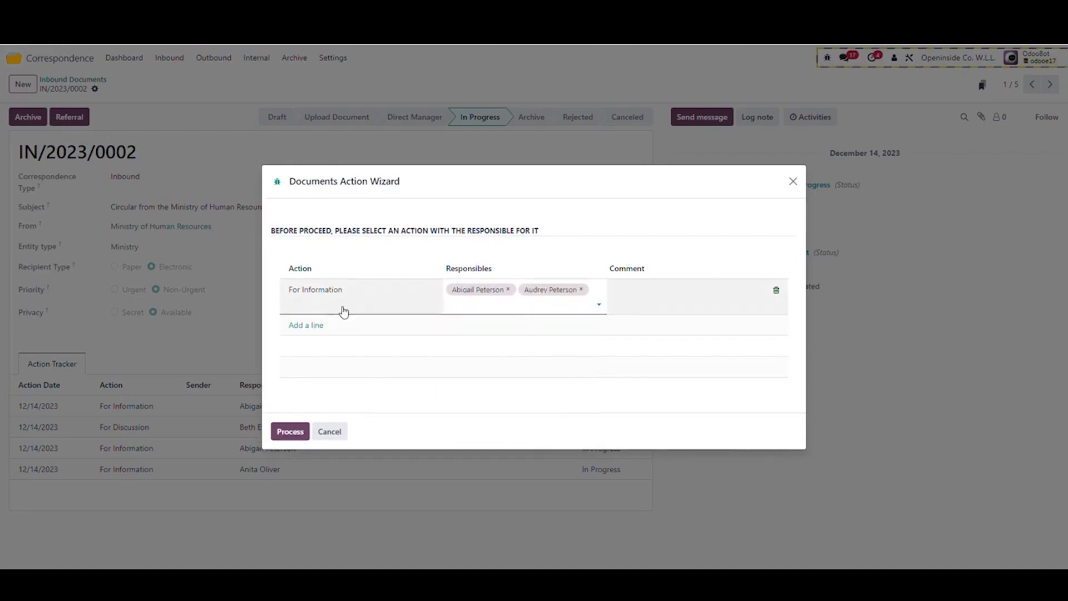
{"action": "left_click", "coordinate": [289, 432]}
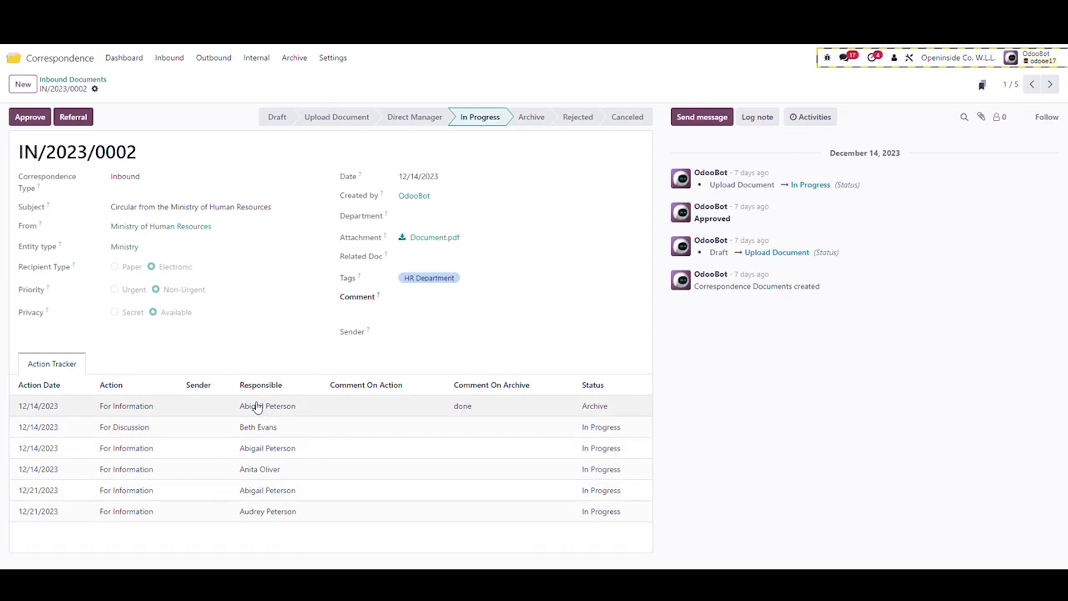
{"action": "left_click", "coordinate": [260, 62]}
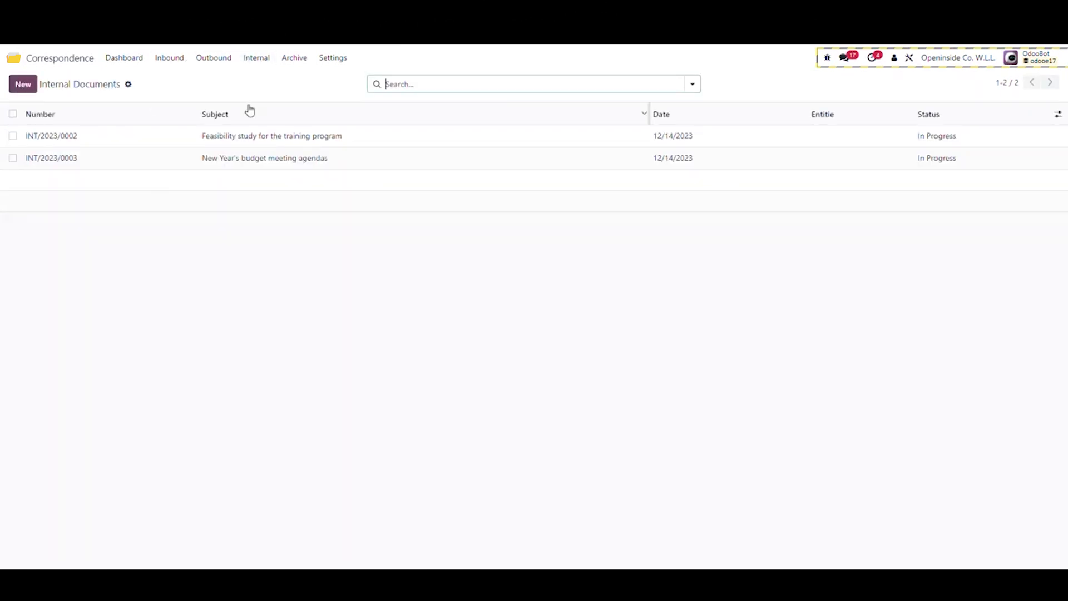
Open INT/2023/0002, the feasibility study for the training program
{"action": "left_click", "coordinate": [162, 137]}
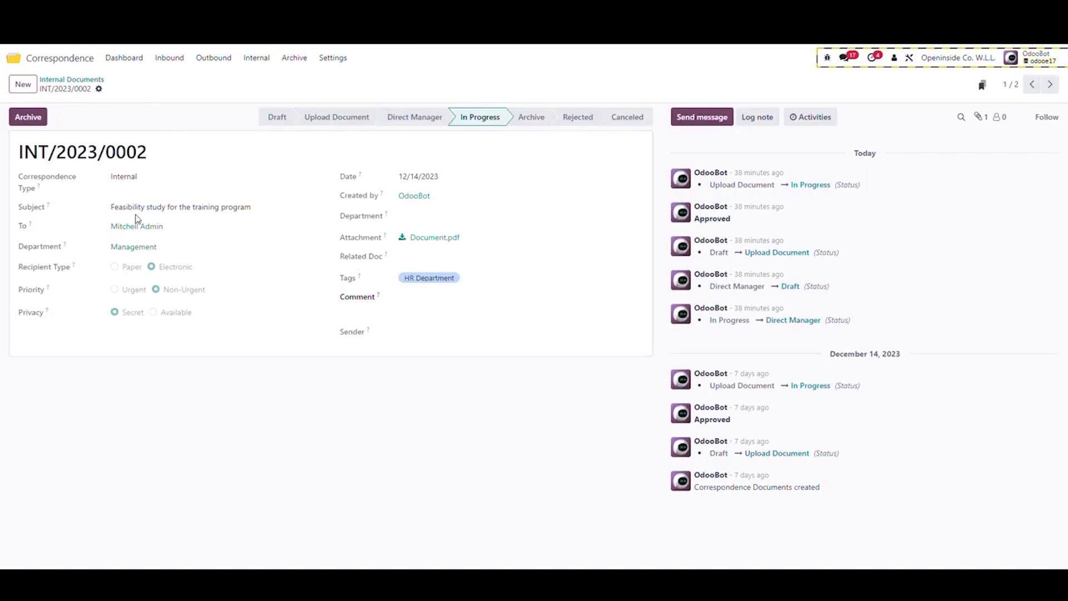